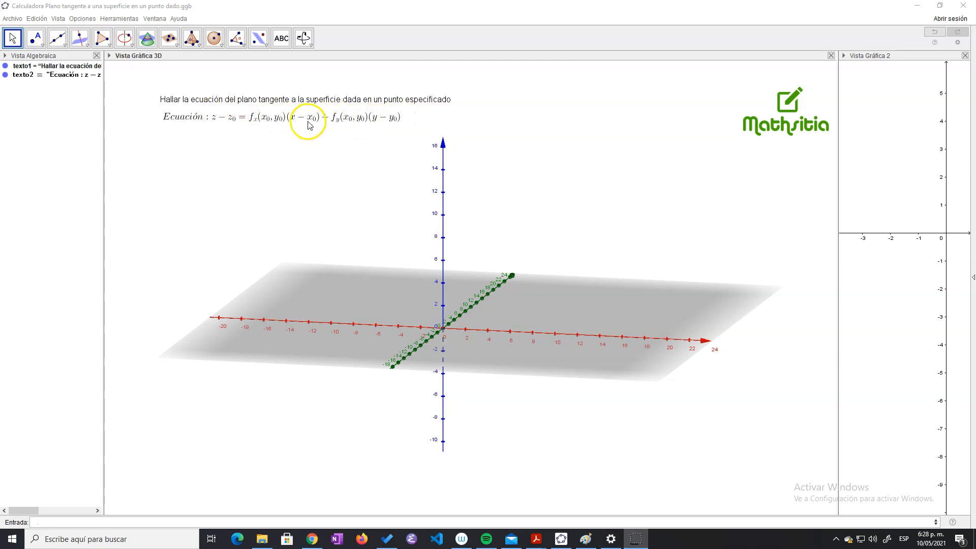
- Plot the surface 4x^2-y^2+2y as a two-variable function
left_click(257, 521)
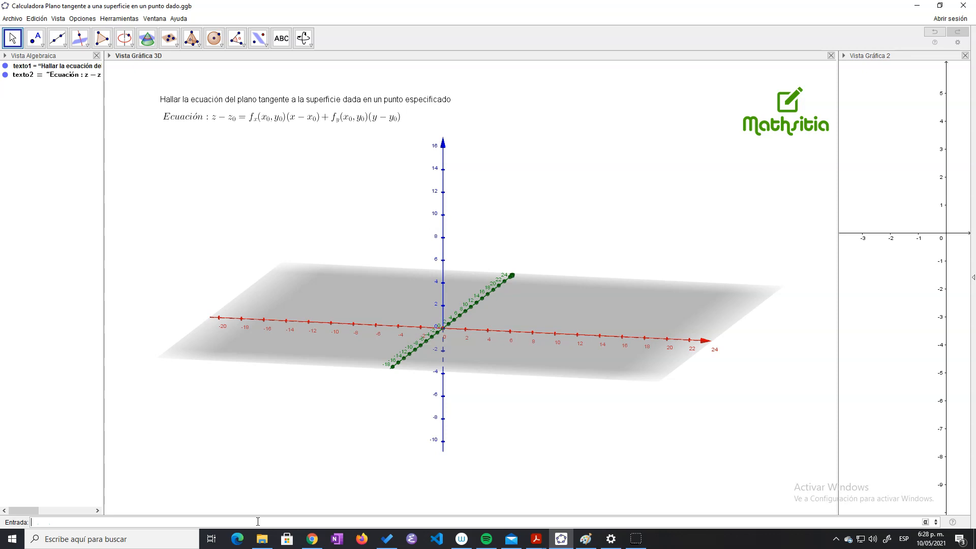
type("4x^2-y^2")
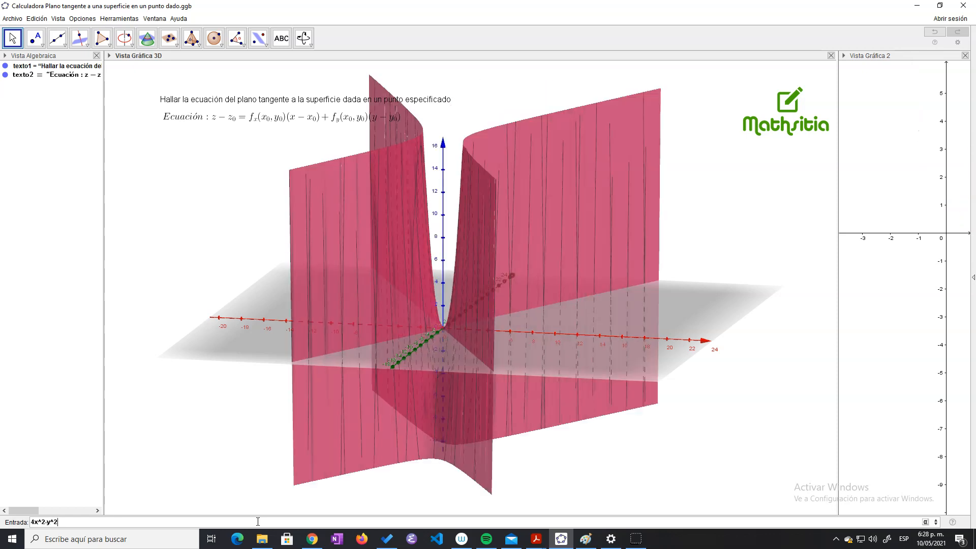
type("+2y")
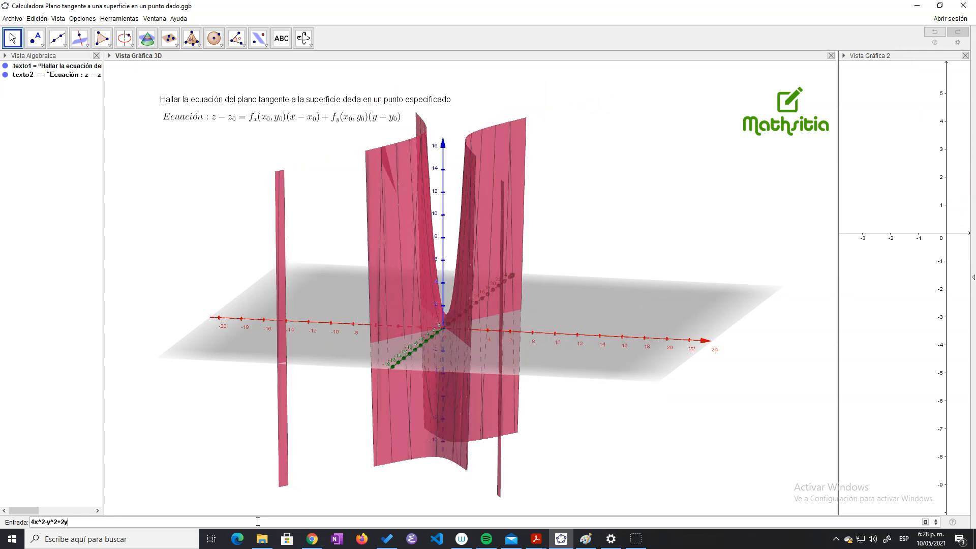
key("Return")
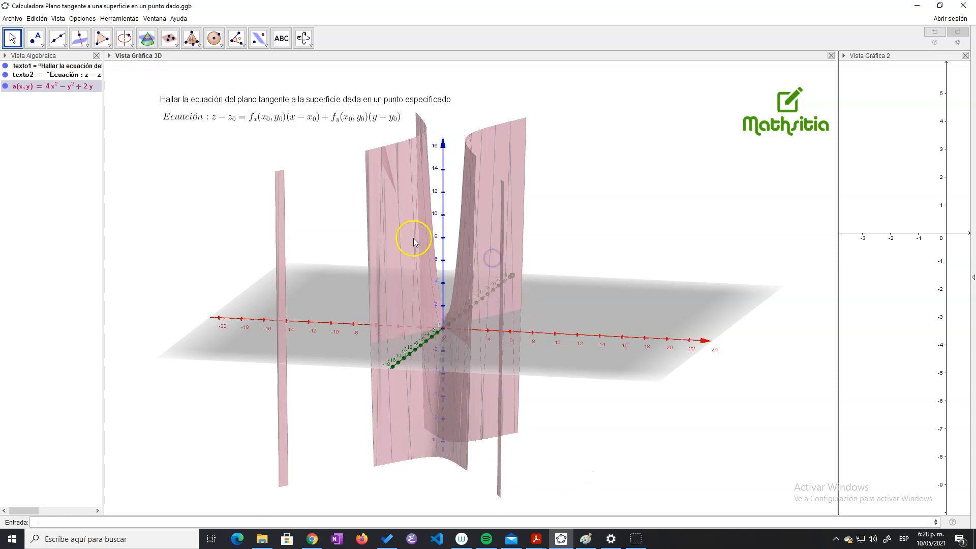
- Add the point of tangency (-1,2,4) and inspect it on the surface
left_click(365, 520)
type("(-1,2,4")
key("Return")
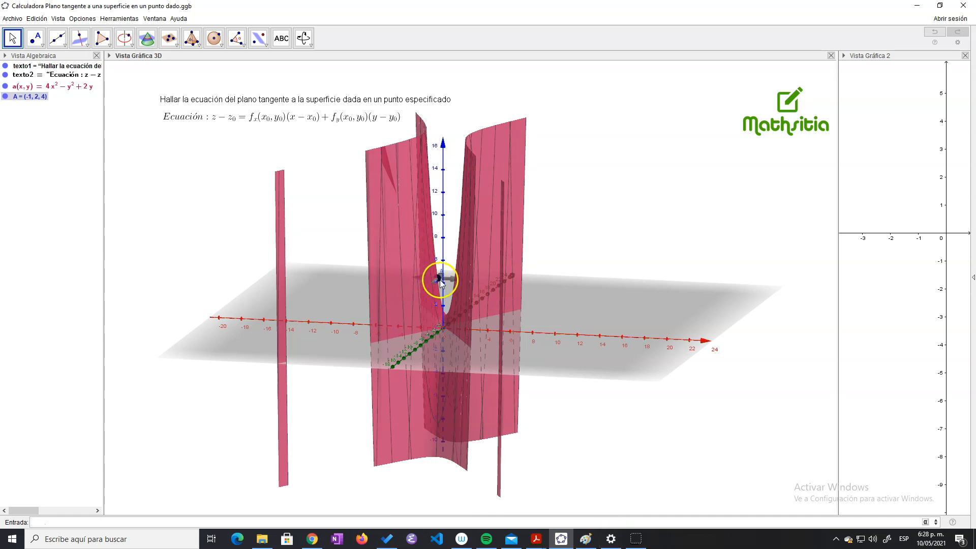
right_click_drag(441, 289, 437, 291)
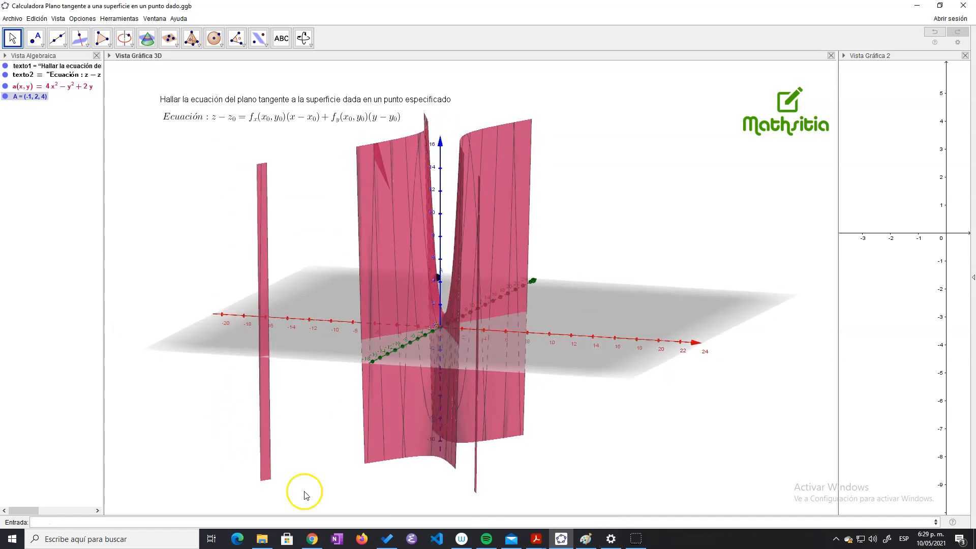
left_click(239, 522)
left_click(438, 278)
- Compute the partial derivative of surface function a with respect to x using the Derivada command
left_click(303, 523)
type("derivada")
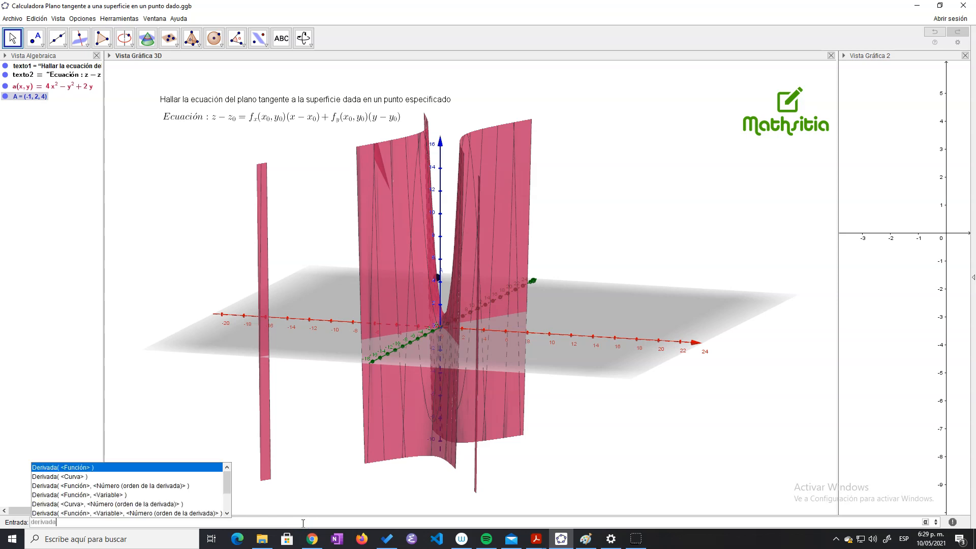
left_click(79, 496)
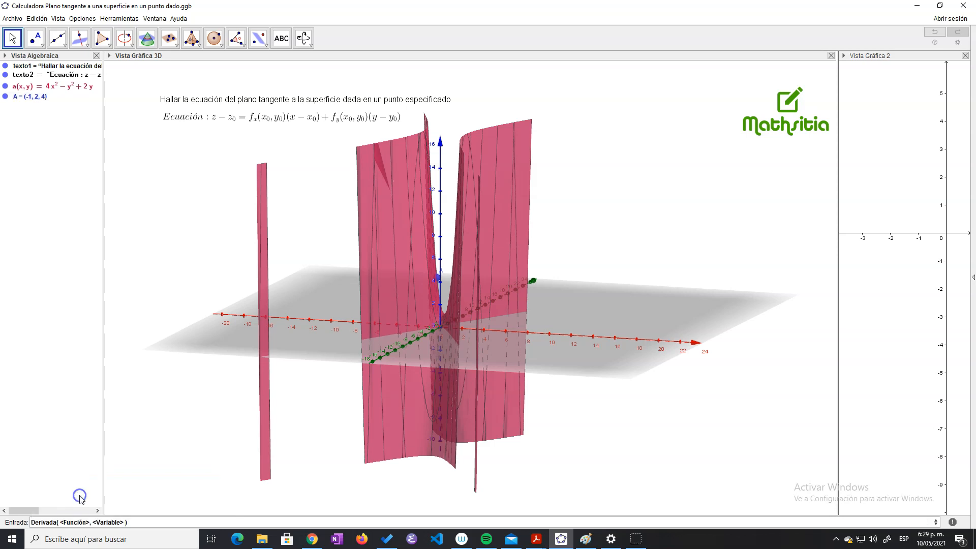
left_click(67, 523)
left_click_drag(60, 522, 91, 522)
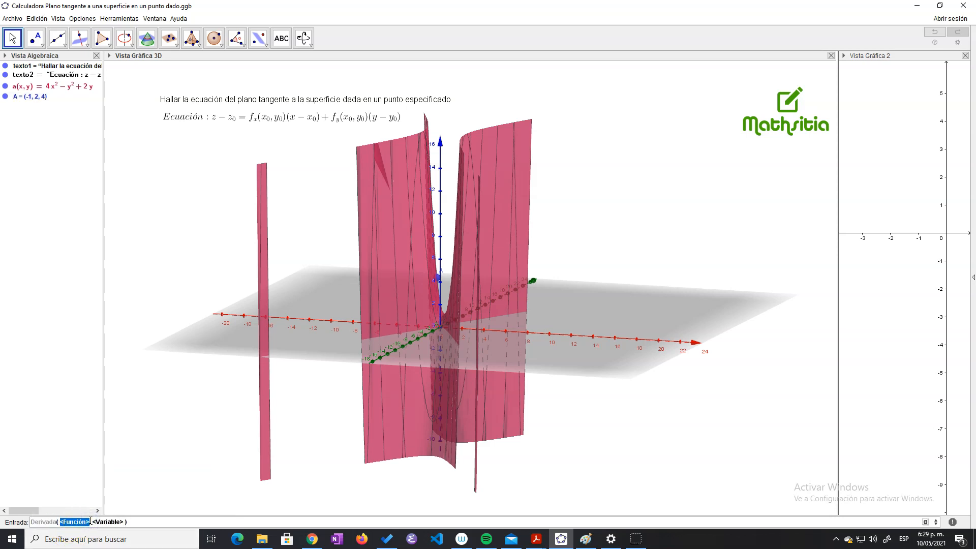
type("a")
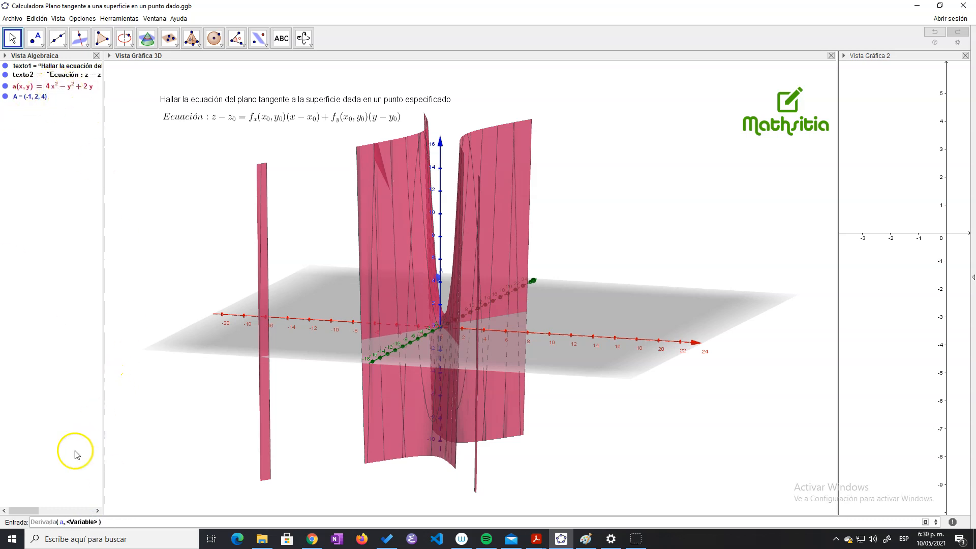
key("Return")
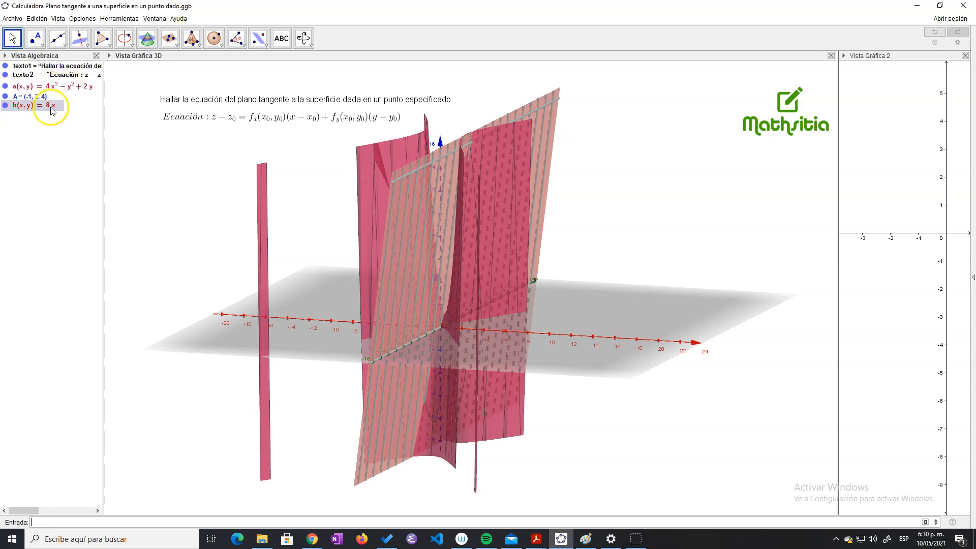
- Compute the partial derivative of surface function a with respect to y using Derivada(a,y)
left_click(102, 522)
type("derivada")
left_click(85, 496)
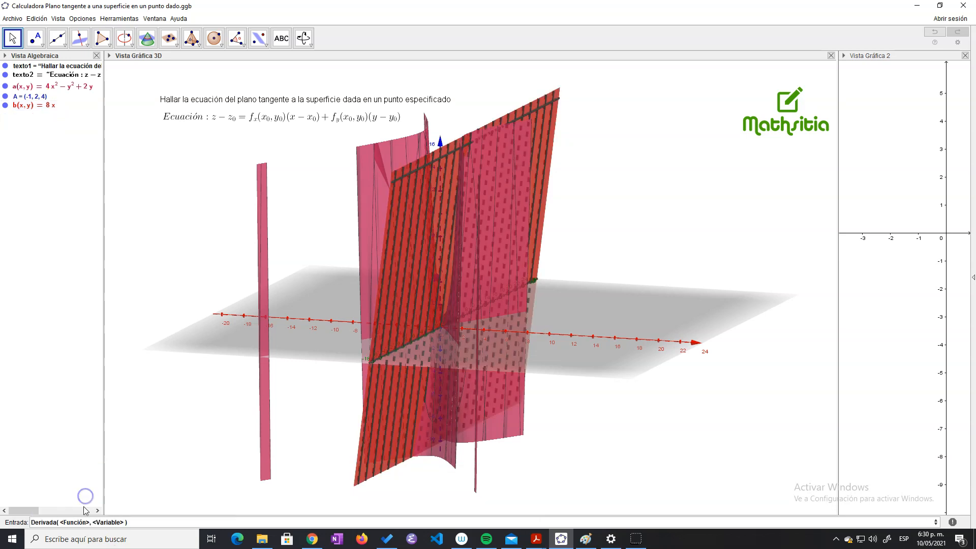
left_click(86, 522)
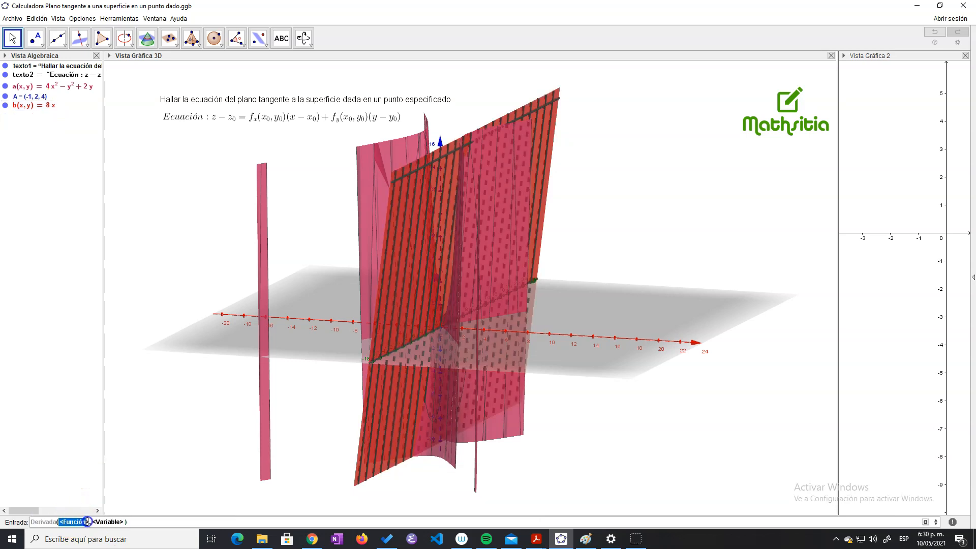
type("a")
left_click(90, 522)
type("y")
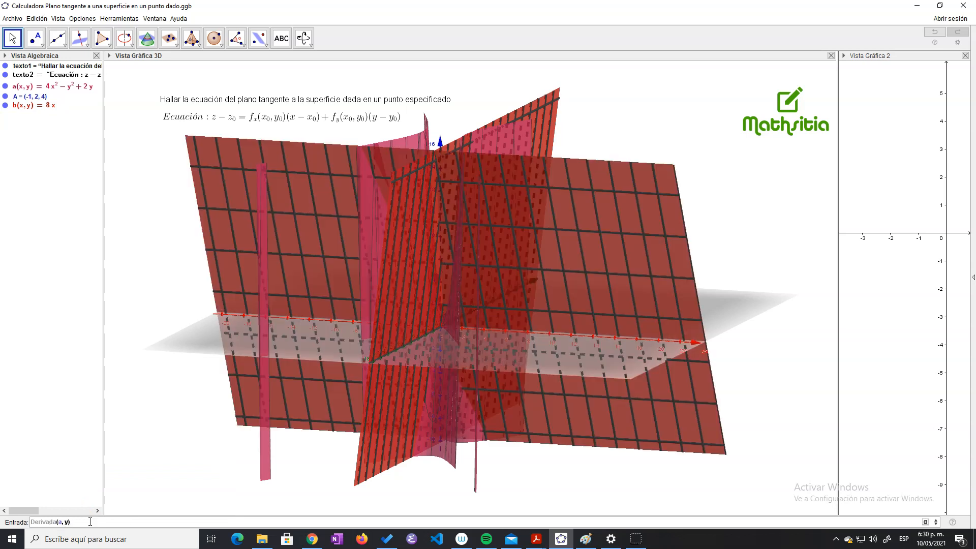
key("Return")
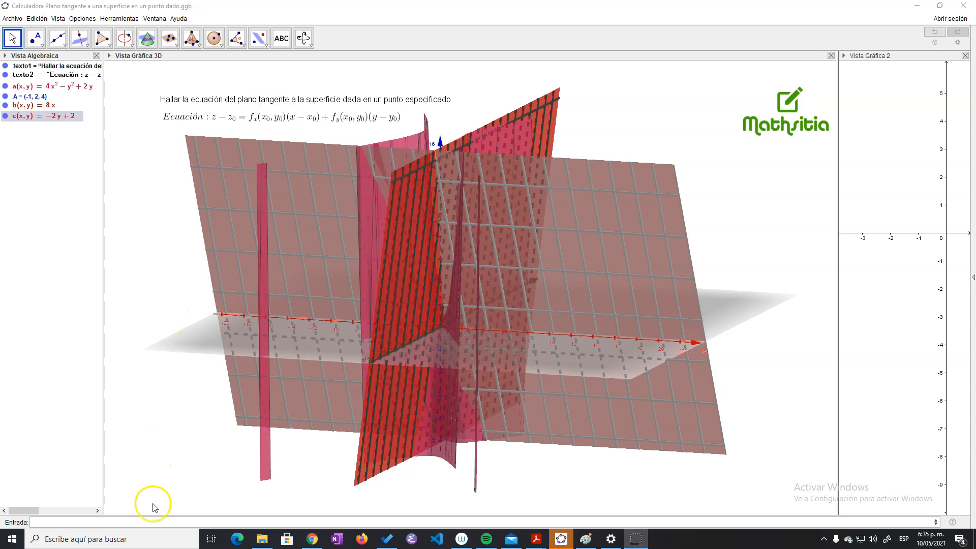
- Extract the x and y coordinates of point A as separate numbers with x(A) and y(A)
left_click(148, 522)
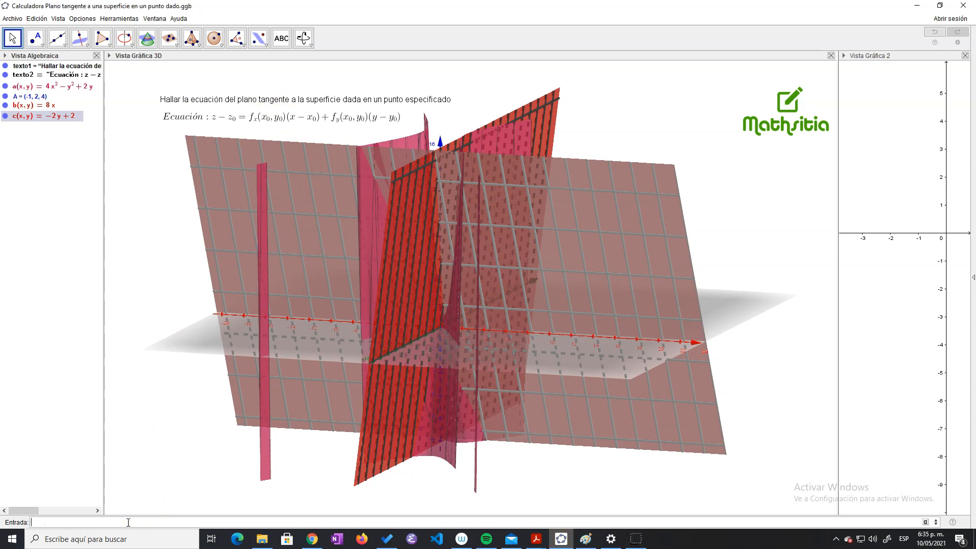
type("x(")
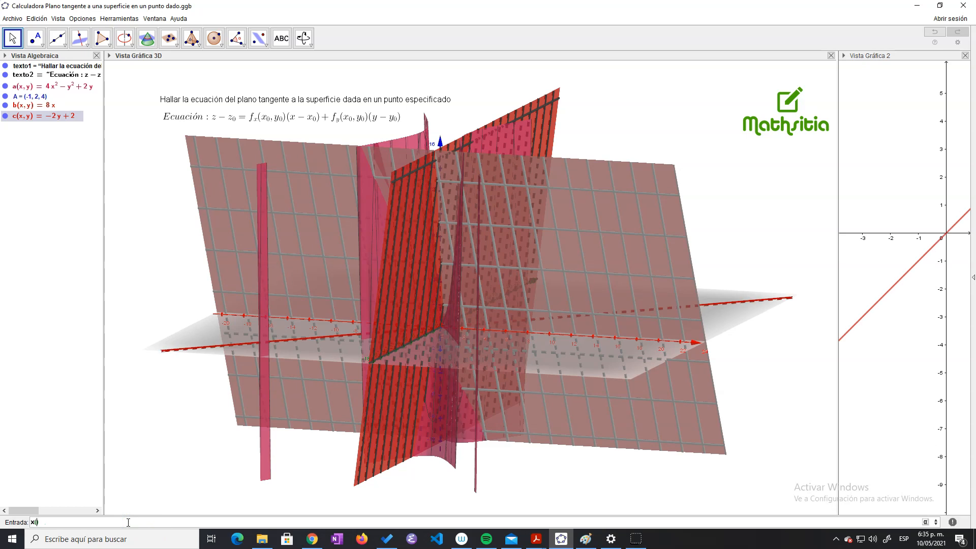
type("A")
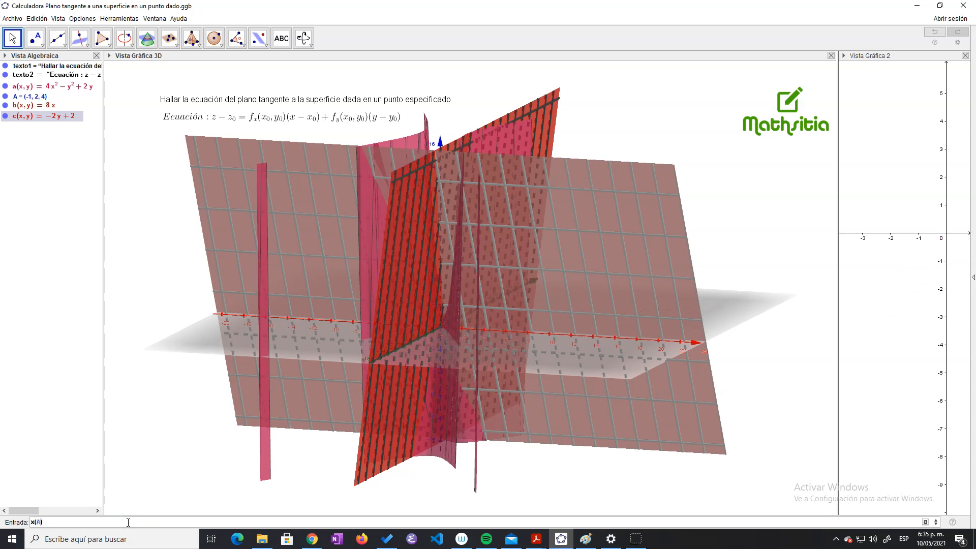
key("Return")
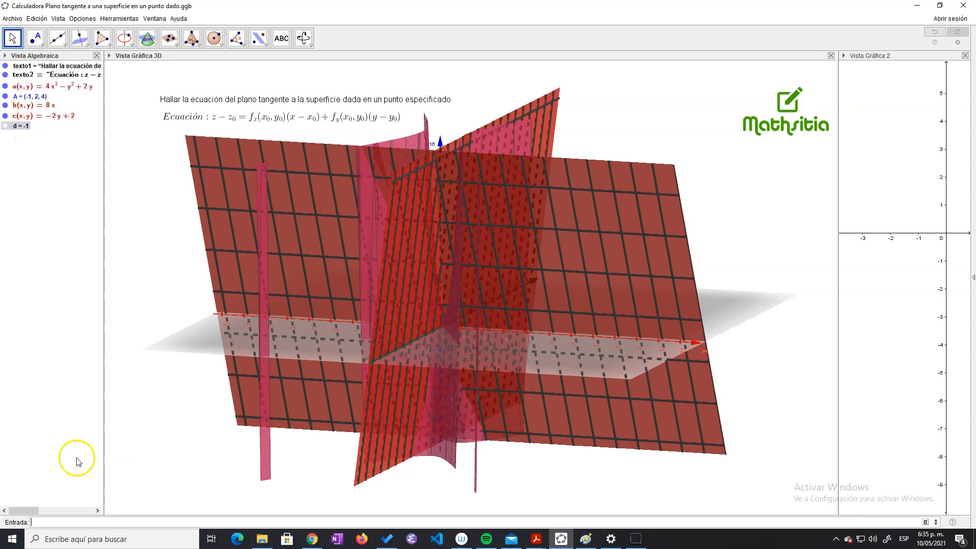
left_click(83, 520)
type("y(A")
key("Return")
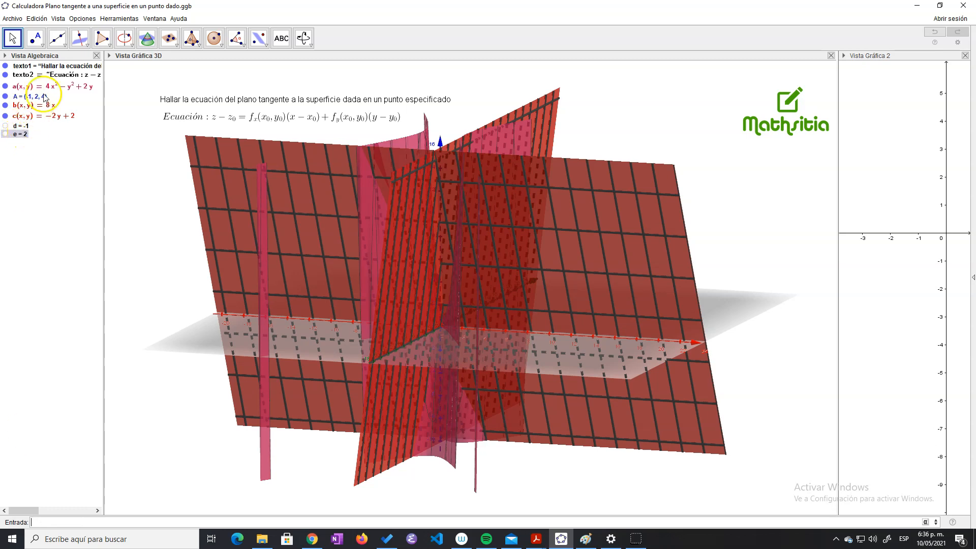
- Evaluate both partial derivatives at the point's coordinates with b(d,e) and c(d,e)
left_click(97, 522)
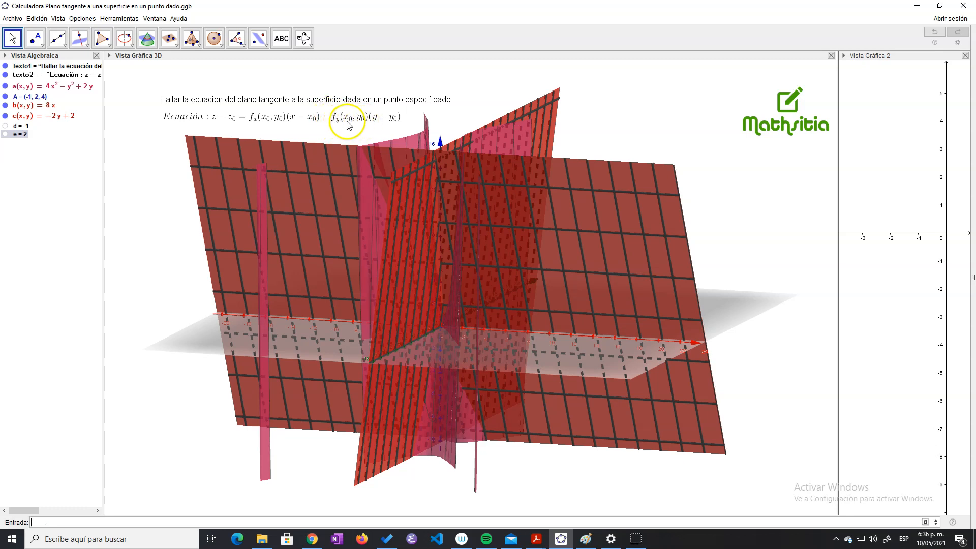
left_click(158, 520)
type("b()")
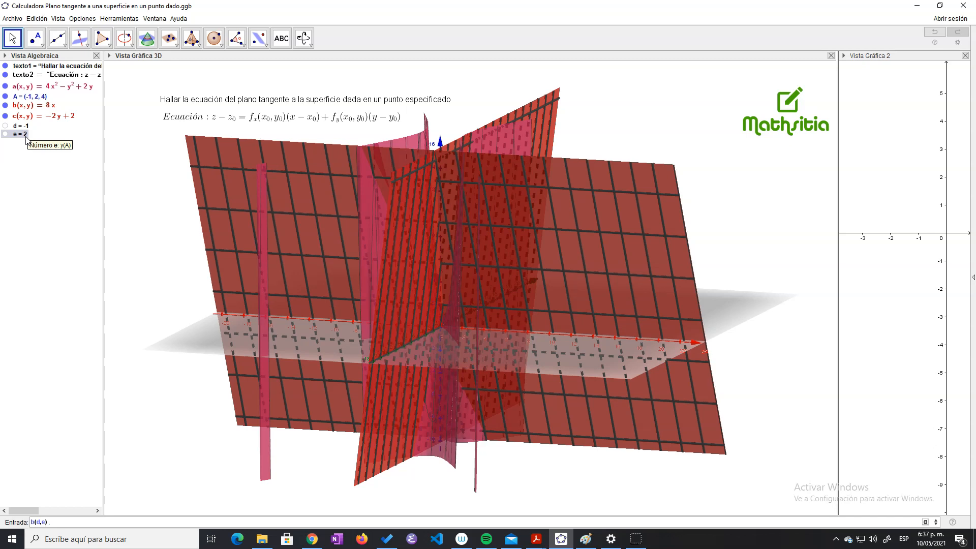
key("Return")
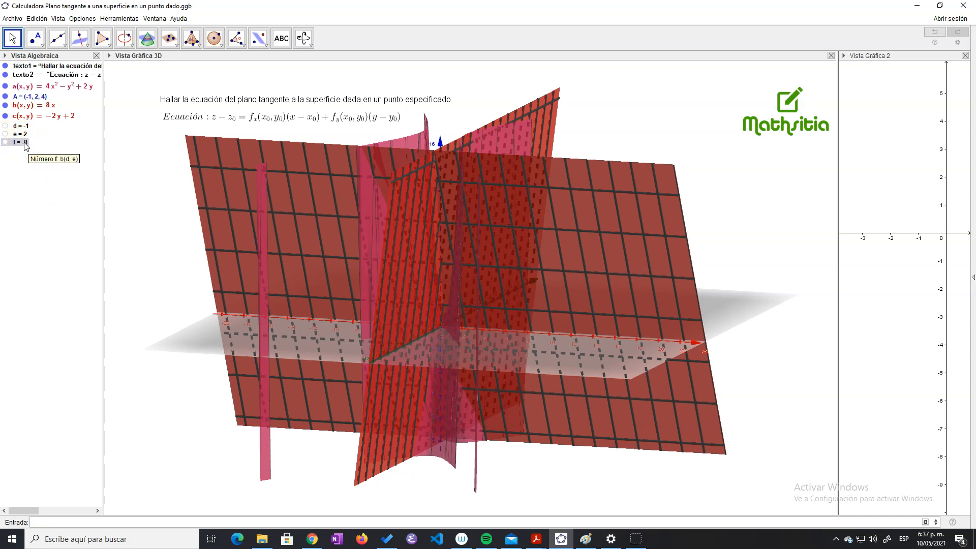
left_click(116, 522)
type("c(d,e")
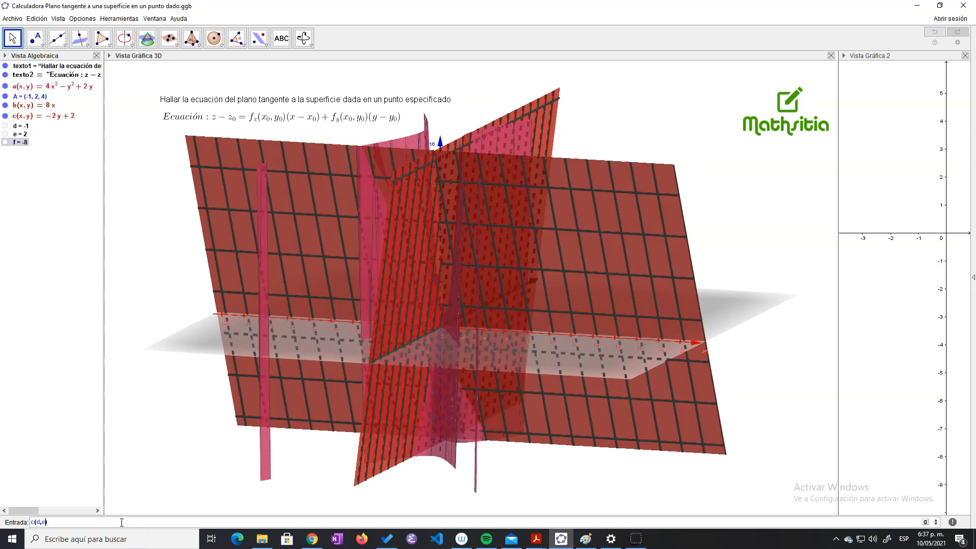
key("Return")
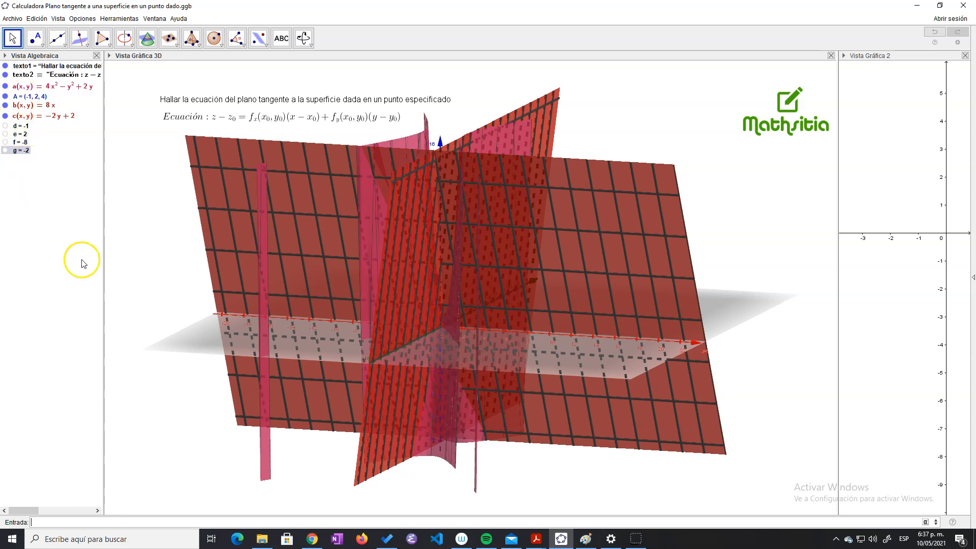
- Extract the z coordinate of point A as a separate number
left_click(124, 524)
key("Return")
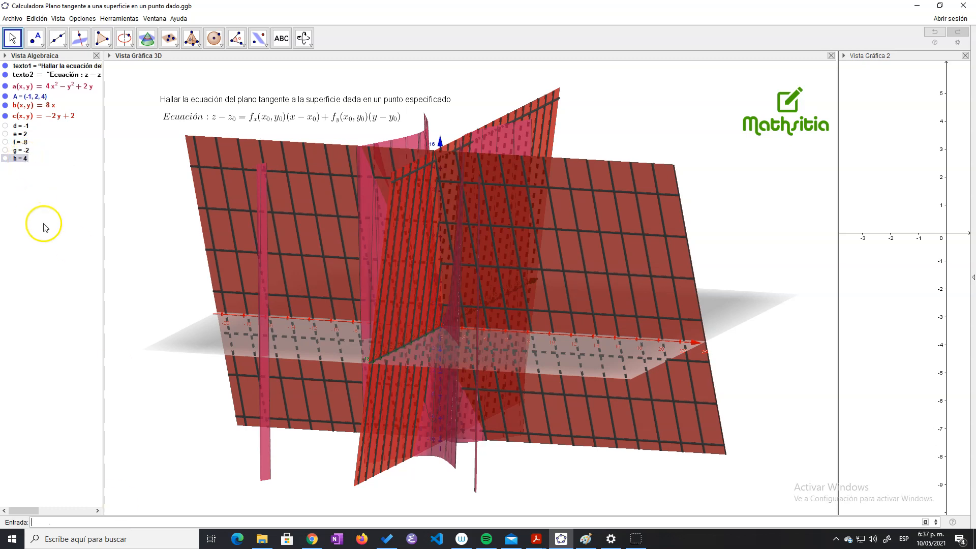
- Create the tangent plane with the equation z-h=f(x-d)+g(y-e)
left_click(157, 519)
left_click(186, 519)
type("z-h=f(")
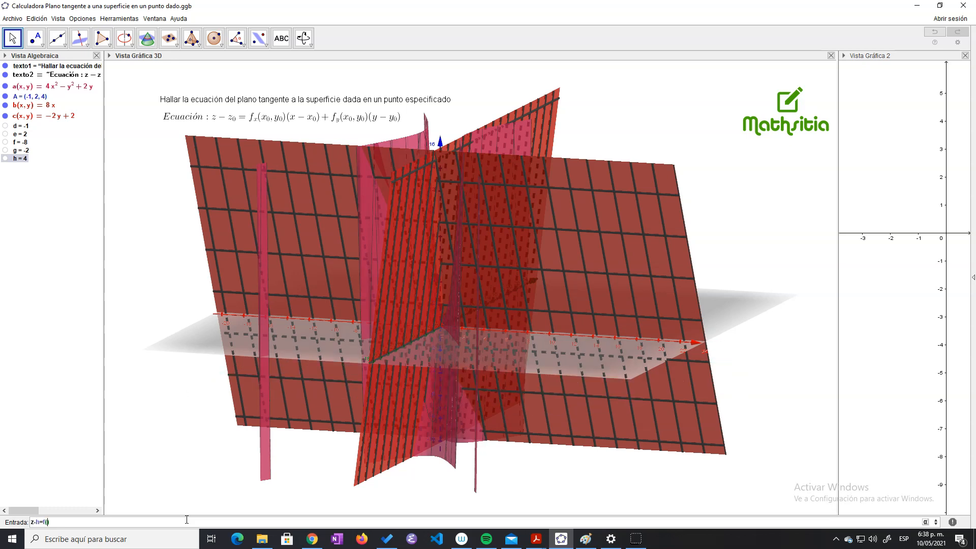
type("x-d)")
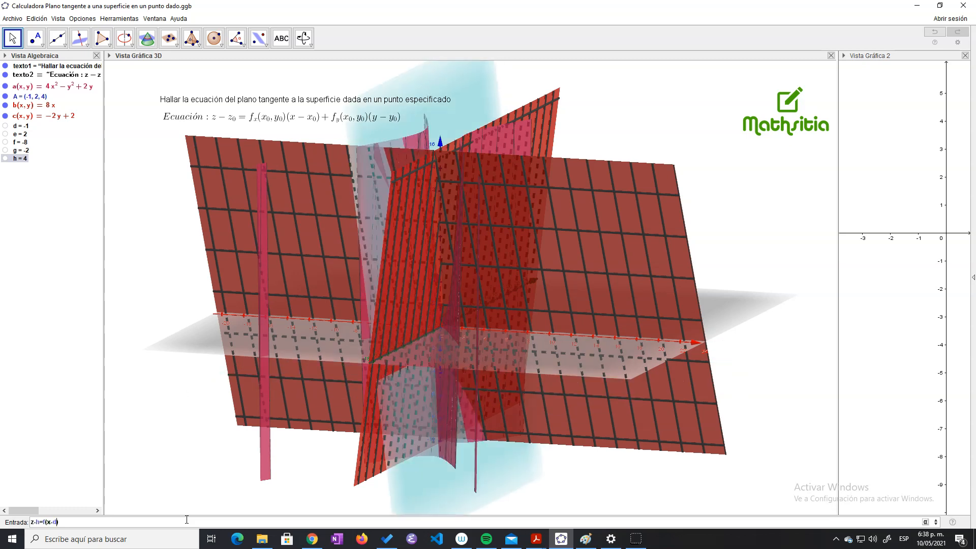
type("+g(")
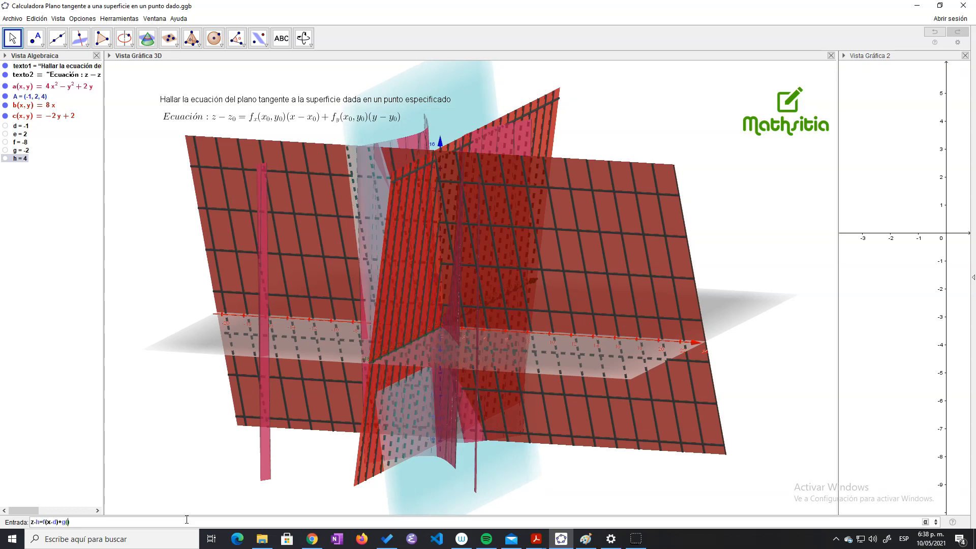
type("y-e")
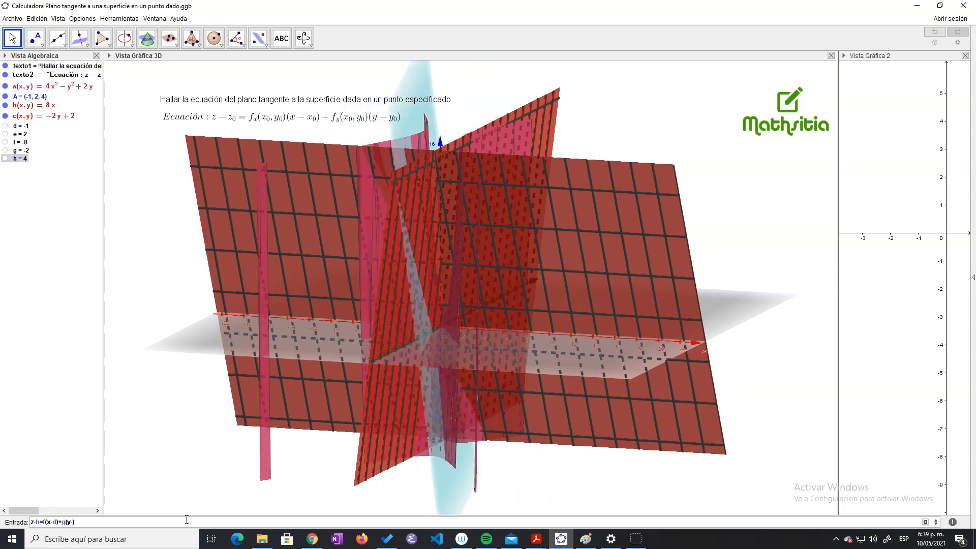
key("Return")
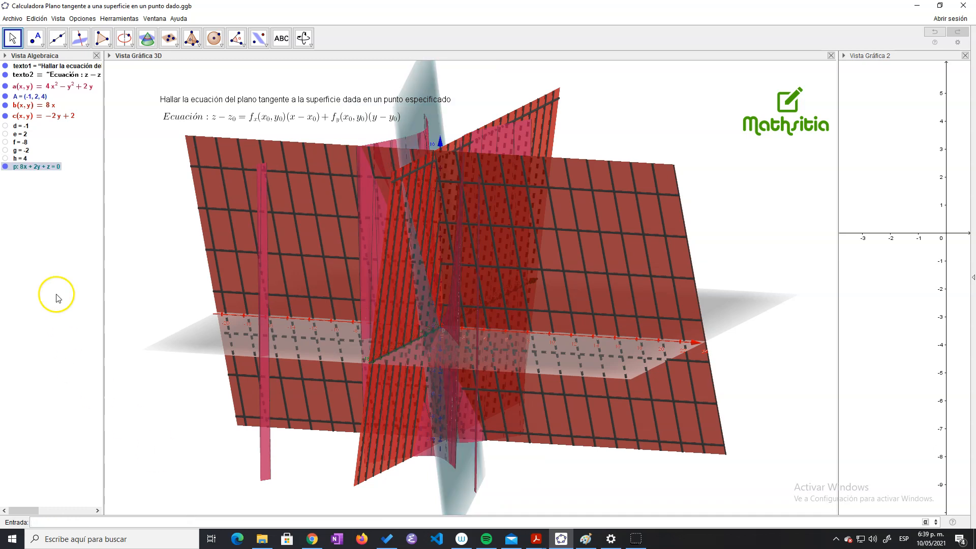
- Hide the partial derivative surfaces c(x,y) and b(x,y), and inspect the tangent plane against the original surface
left_click(5, 116)
left_click(5, 106)
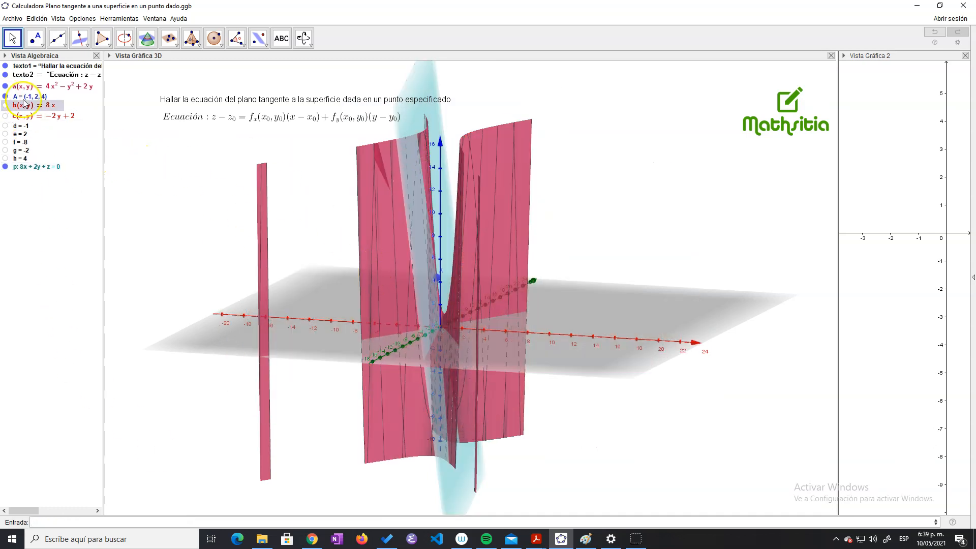
left_click_drag(566, 236, 590, 229)
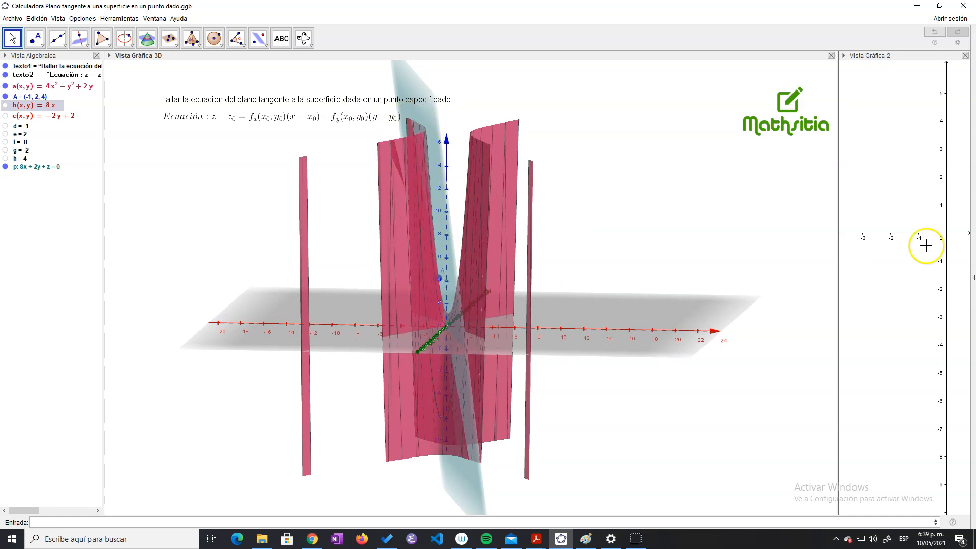
- Widen the Vista Gráfica 2 view and make it the active view
left_click_drag(838, 255, 732, 255)
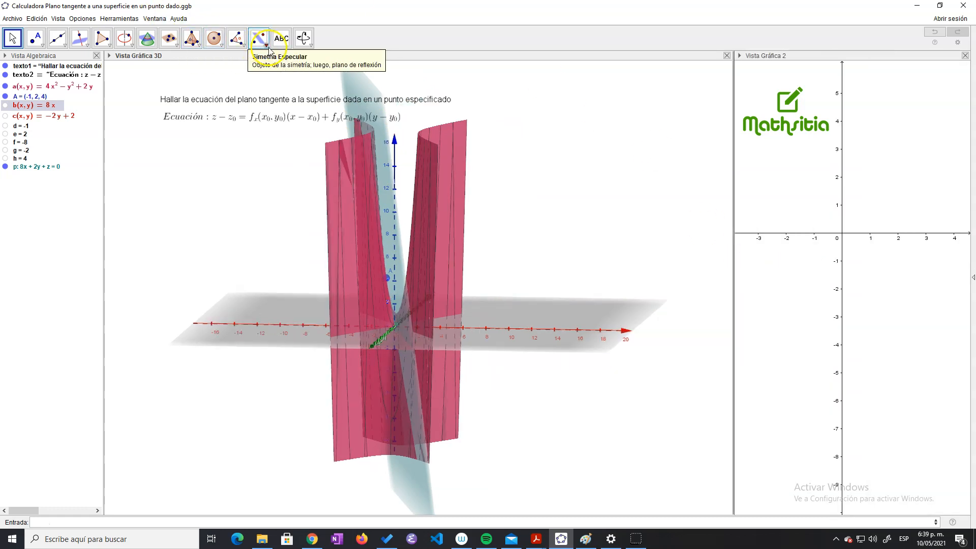
left_click(802, 163)
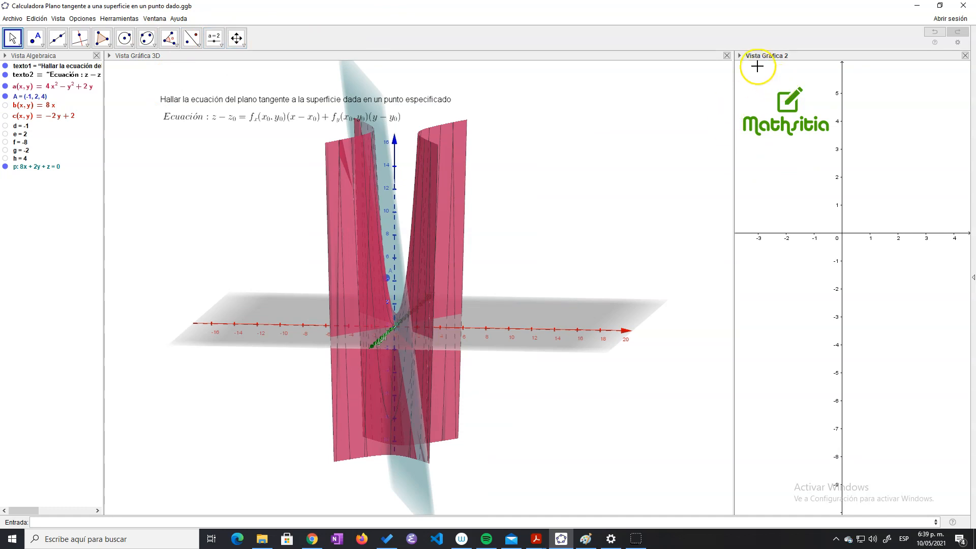
- Create an input box labelled Función linked to a(x,y) in Vista Gráfica 2 and place it beside the logo
left_click(221, 43)
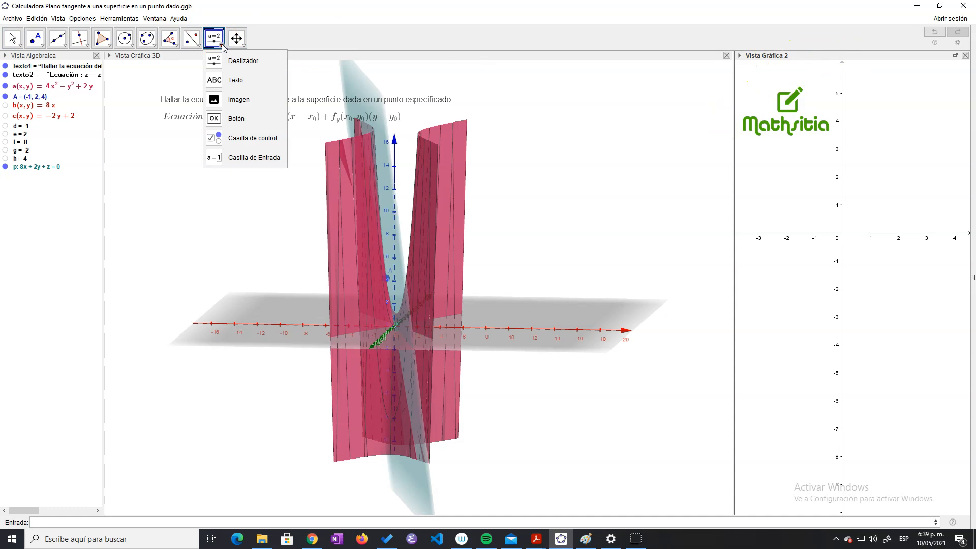
left_click(241, 159)
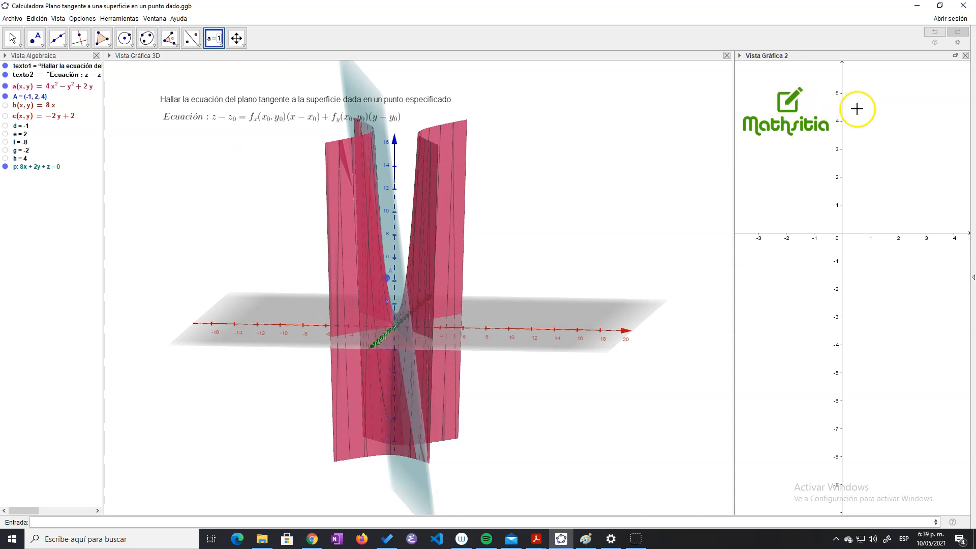
left_click_drag(863, 101, 917, 123)
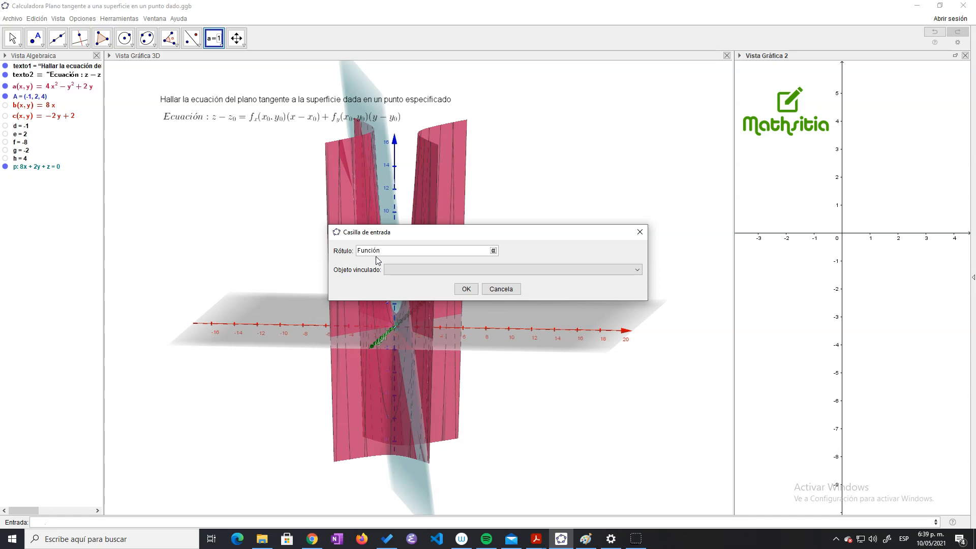
left_click(409, 269)
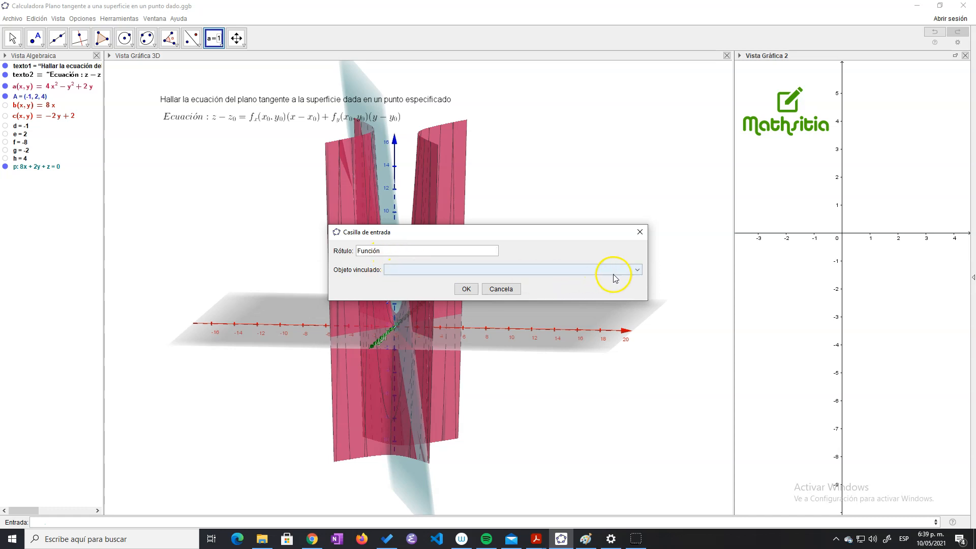
left_click(637, 269)
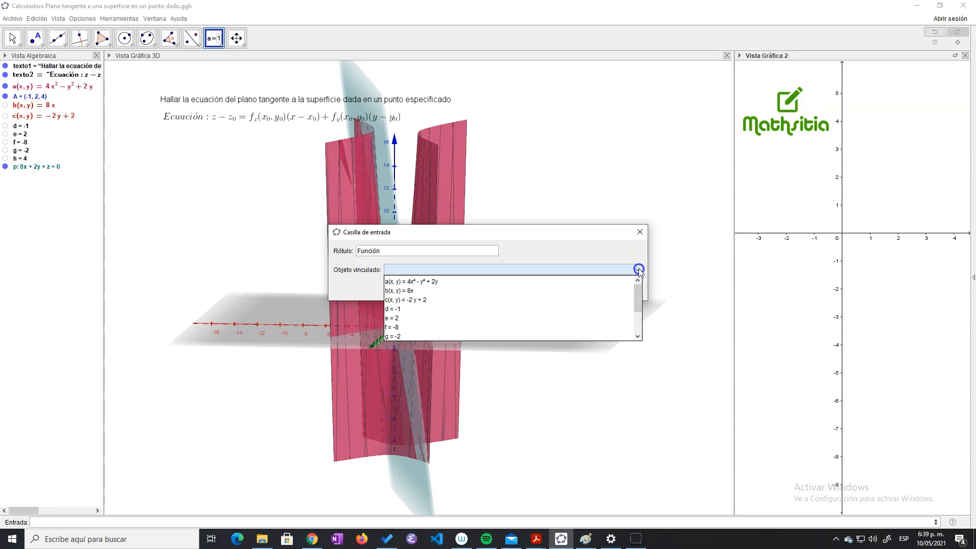
left_click(423, 281)
left_click(464, 289)
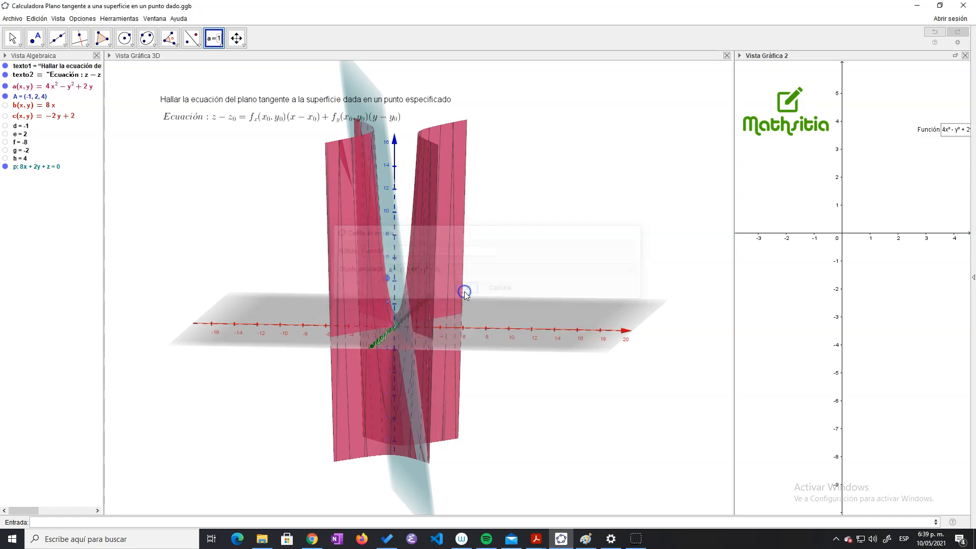
left_click_drag(936, 133, 871, 98)
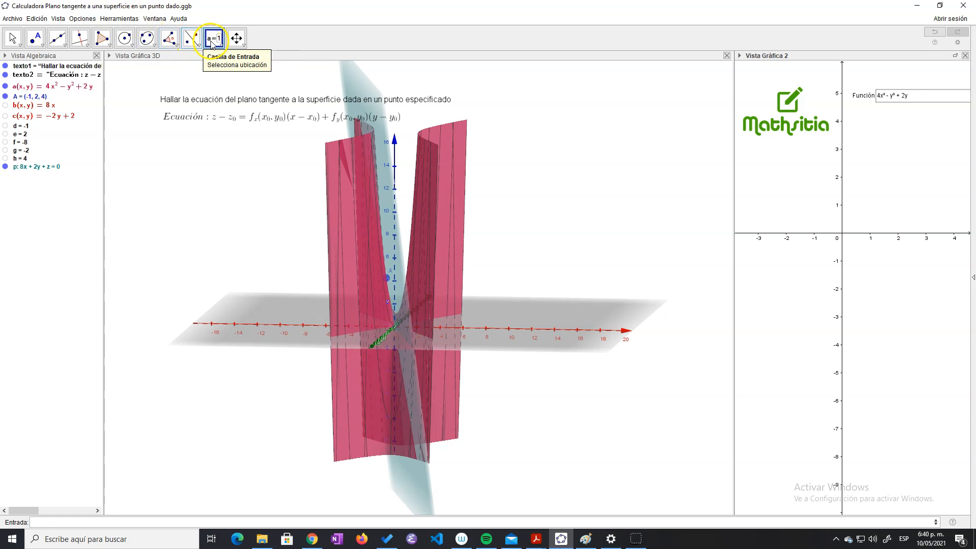
- Create an input box labelled Punto linked to point A and align it beneath the Función box
left_click(860, 122)
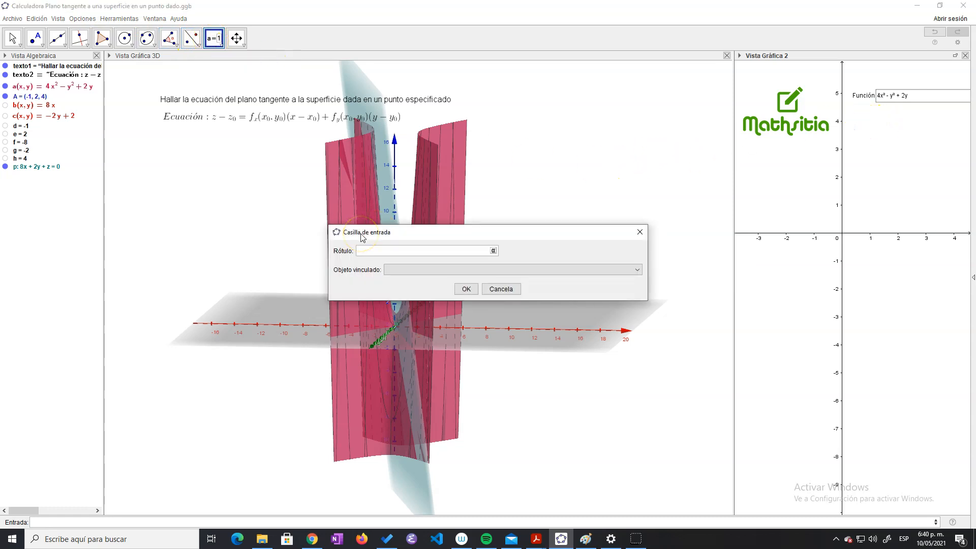
left_click(414, 272)
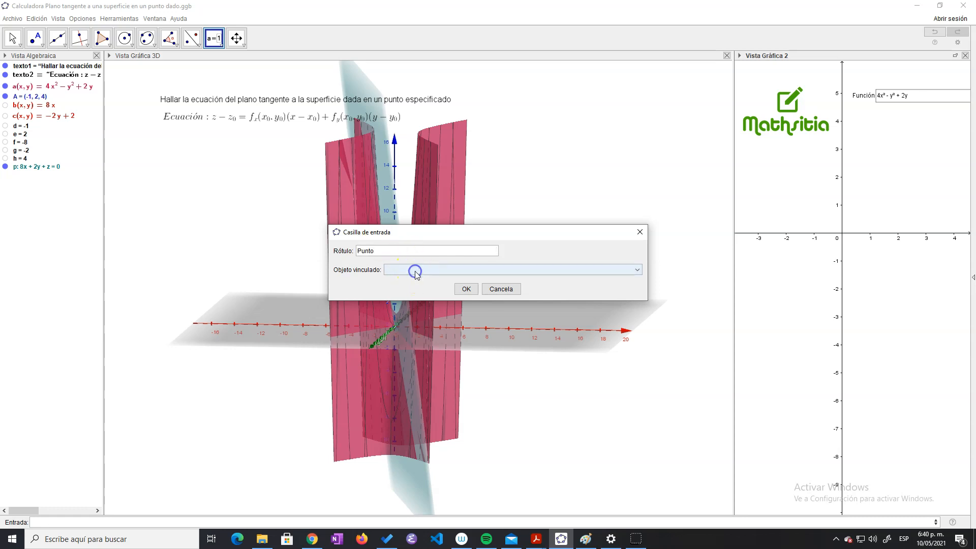
left_click(631, 268)
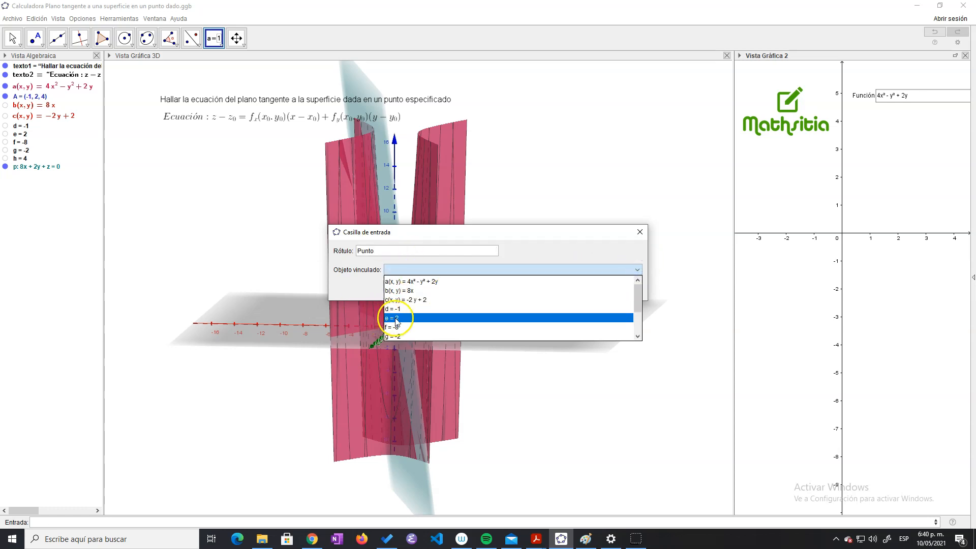
scroll(397, 315, "down", 1)
scroll(397, 309, "down", 2)
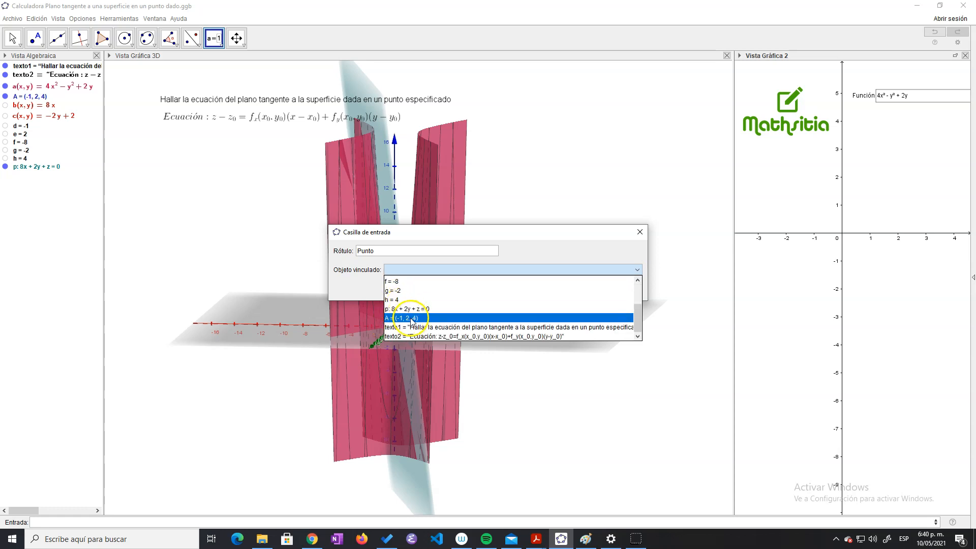
left_click(412, 319)
left_click(464, 287)
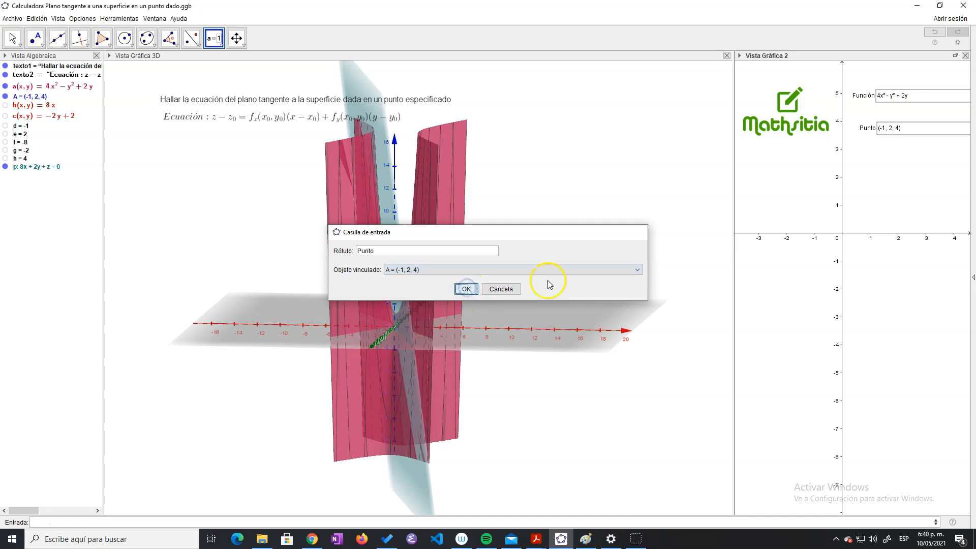
mouse_move(869, 128)
left_mouse_down()
mouse_move(857, 122)
mouse_move(866, 122)
left_mouse_up()
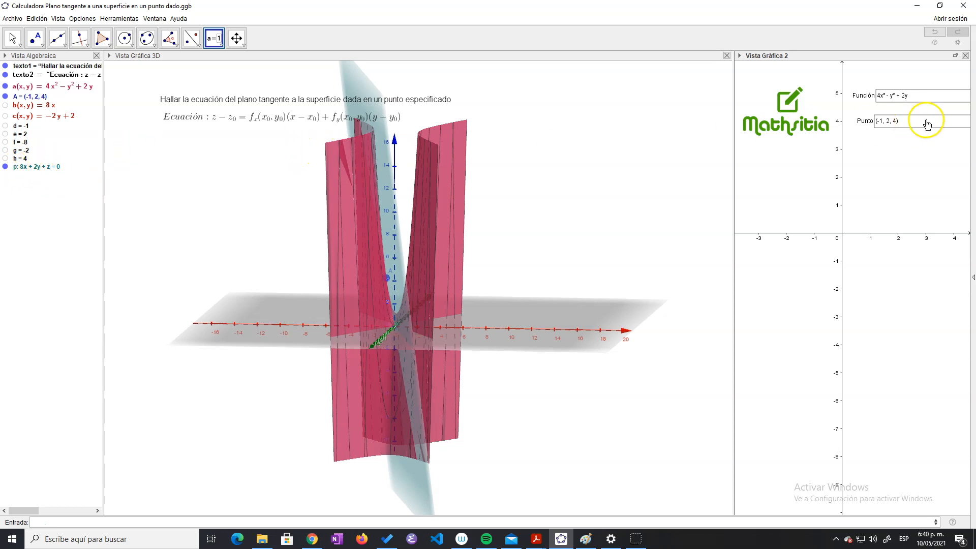
- Set the function in the Función input box to 3(x-1)²+2(y+3)²+7
left_click_drag(914, 98, 868, 89)
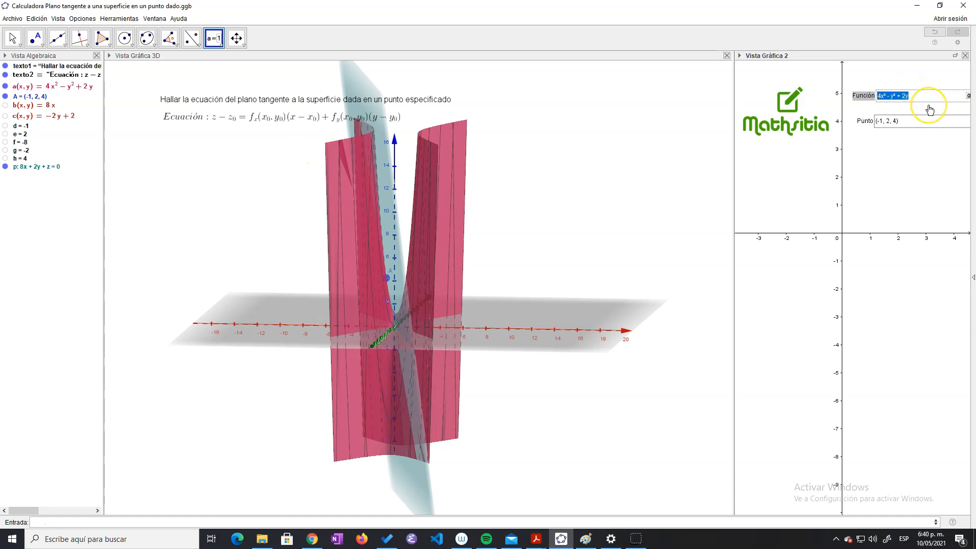
left_click(967, 102)
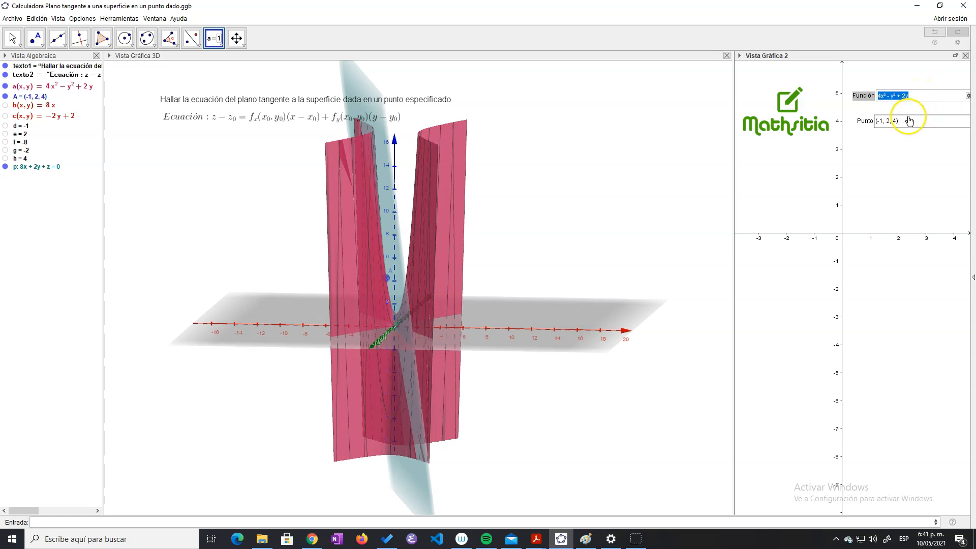
type("3(")
- Set the point in the Punto input box to (2,-2,12)
left_click(910, 126)
left_click_drag(915, 126, 864, 122)
key("BackSpace")
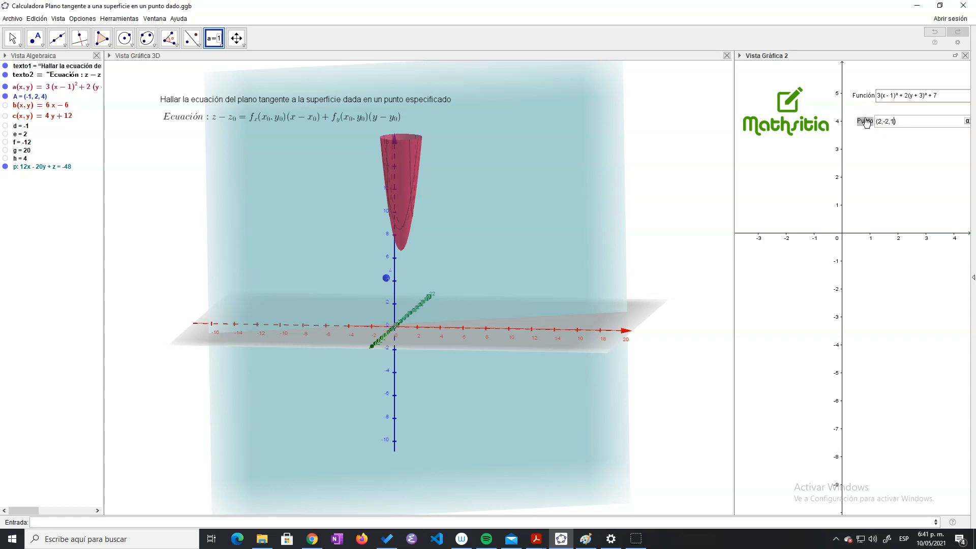
key("Return")
- Rotate the 3D view to examine how the tangent plane touches the new surface at point A
left_click(508, 219)
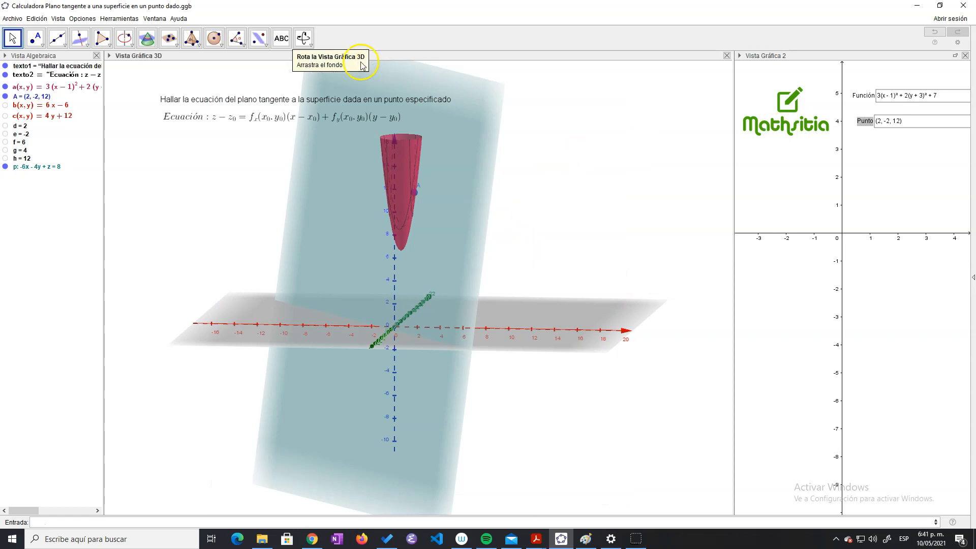
left_click(305, 38)
left_click(317, 61)
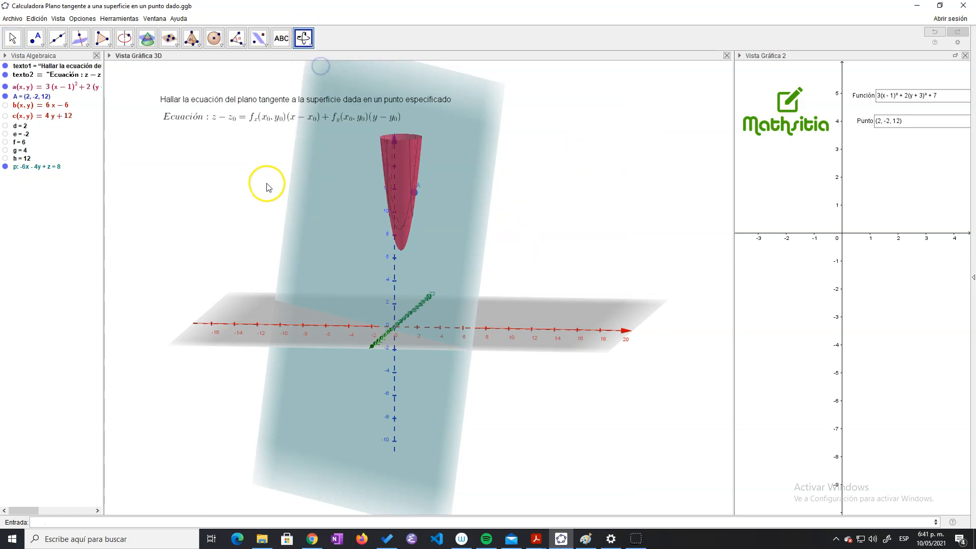
left_click_drag(265, 185, 250, 184)
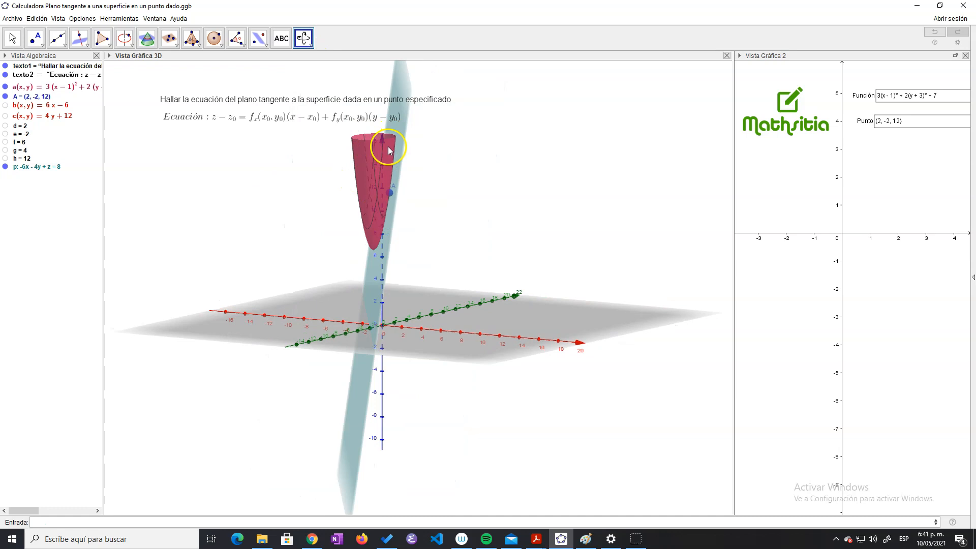